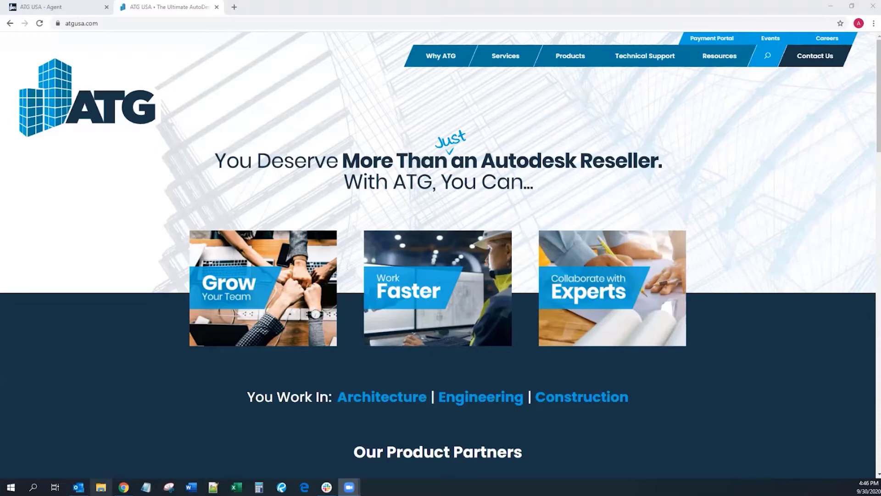
- Open File Explorer and show the contents of Local Disk (C:)
{"action": "left_click", "coordinate": [101, 487]}
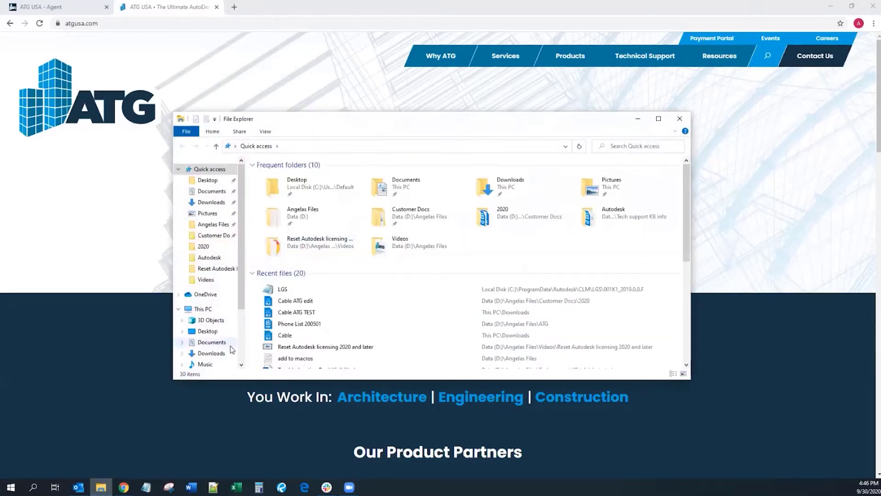
{"action": "scroll", "coordinate": [213, 324], "scroll_direction": "down", "scroll_amount": 3}
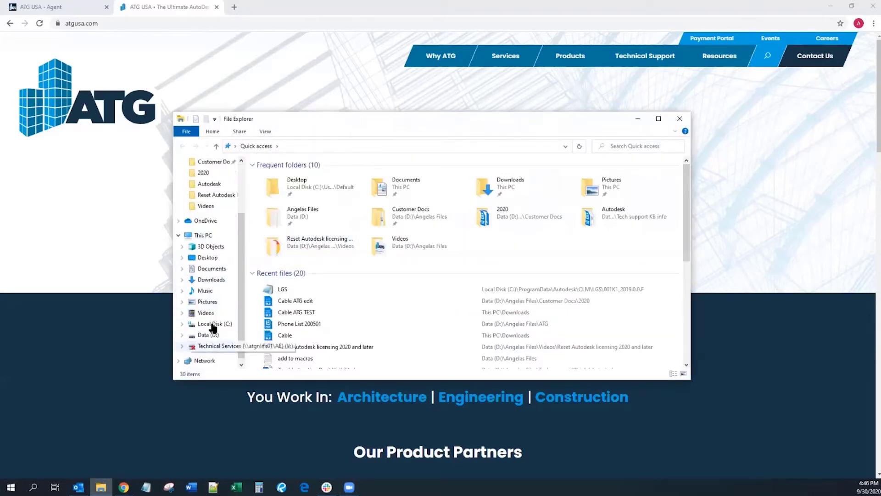
{"action": "left_click", "coordinate": [214, 323]}
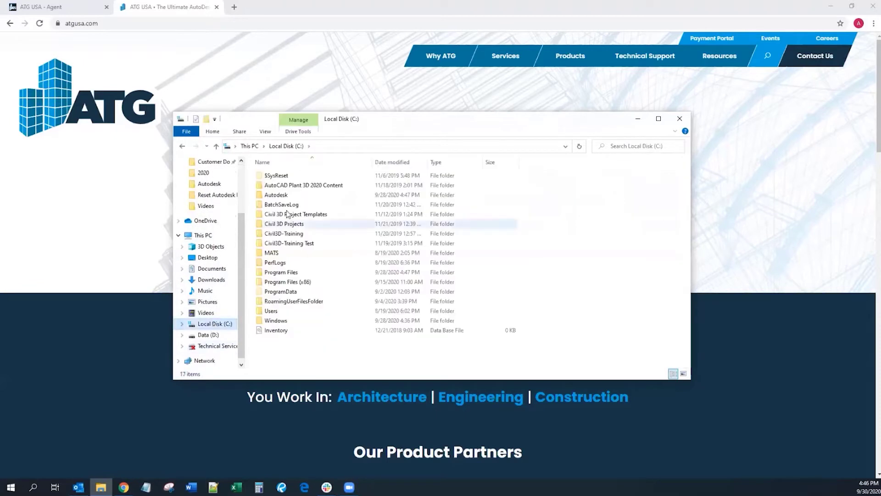
{"action": "double_click", "coordinate": [283, 296]}
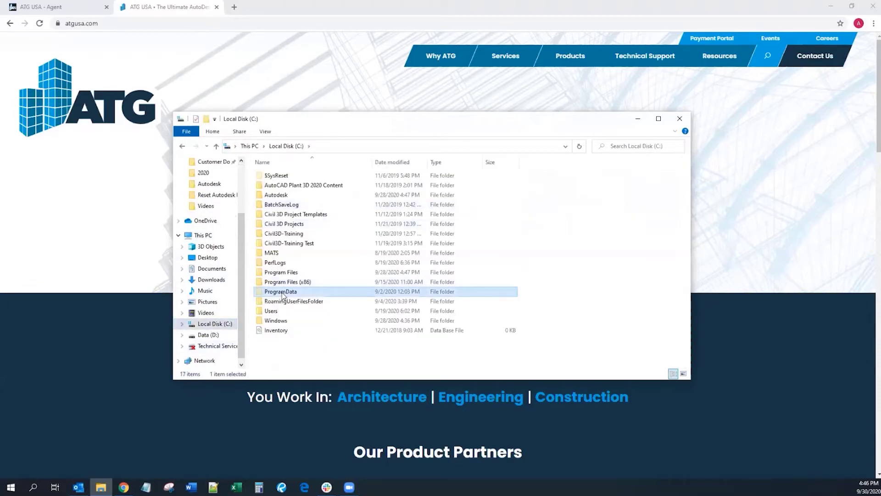
{"action": "left_click", "coordinate": [183, 146]}
- Turn on Hidden items in the View options and open the ProgramData folder
{"action": "left_click", "coordinate": [265, 132]}
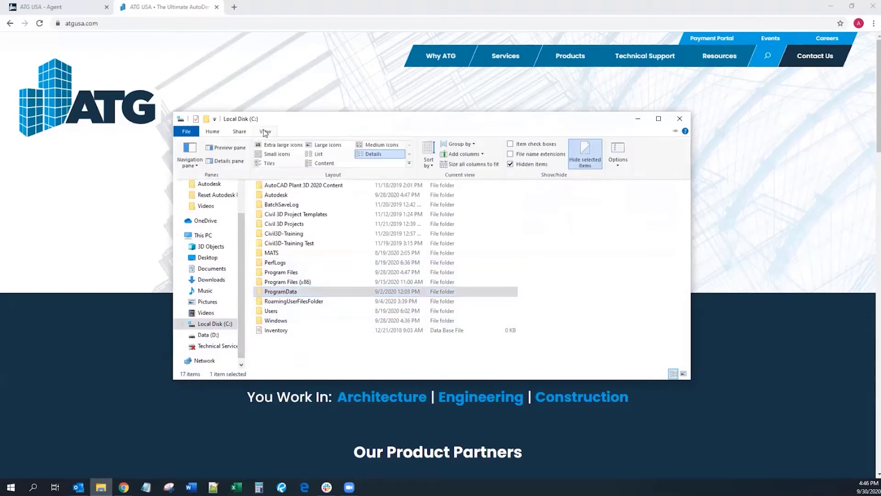
{"action": "left_click", "coordinate": [511, 165]}
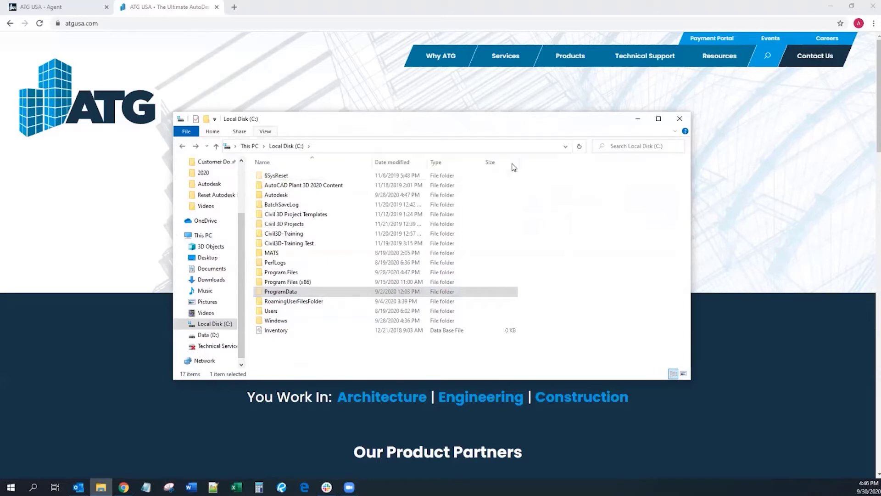
{"action": "left_click", "coordinate": [269, 132]}
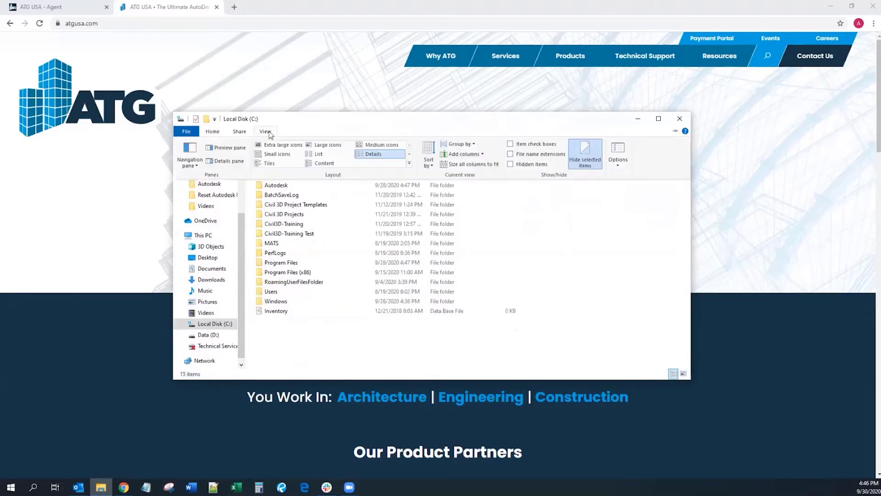
{"action": "left_click", "coordinate": [510, 164]}
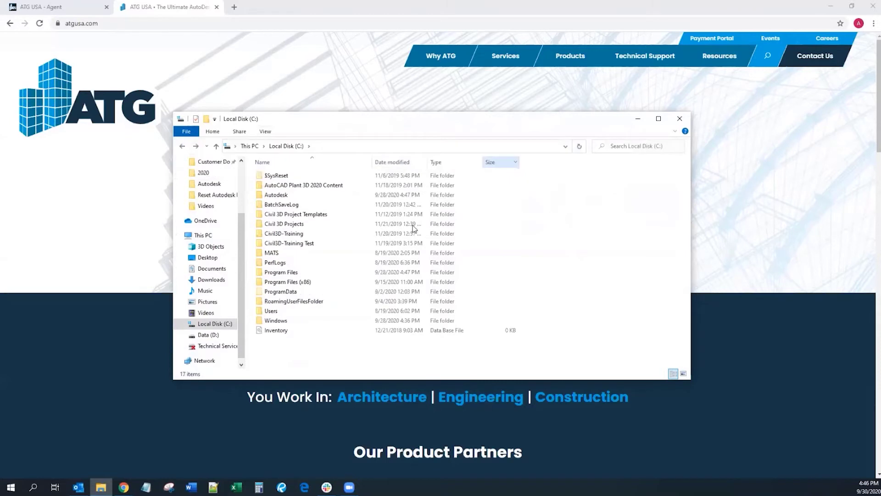
{"action": "double_click", "coordinate": [285, 295]}
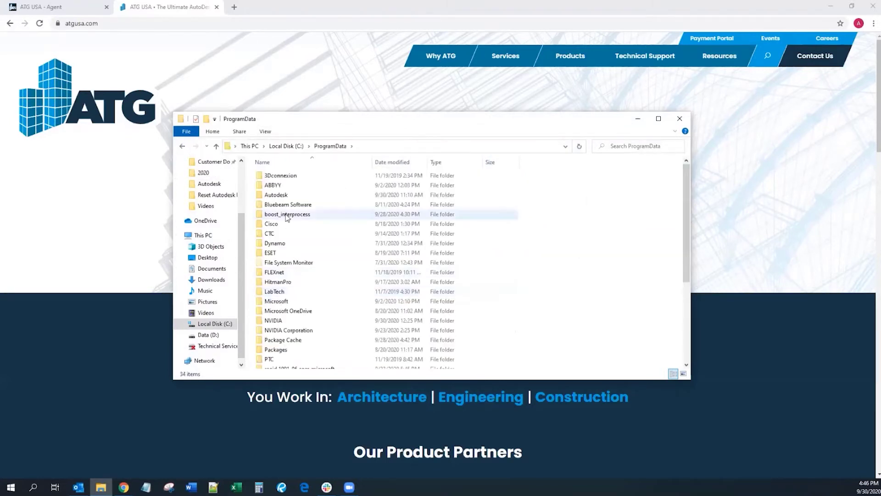
- Go through Autodesk and CLM into LGS, showing folders such as 001K1_2019.0.0.F
{"action": "double_click", "coordinate": [289, 198]}
{"action": "scroll", "coordinate": [303, 299], "scroll_direction": "down", "scroll_amount": 8}
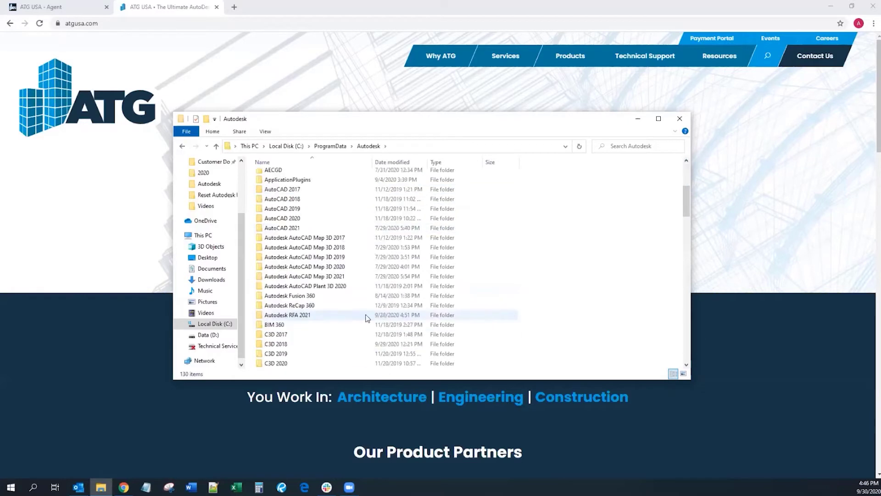
{"action": "double_click", "coordinate": [300, 303]}
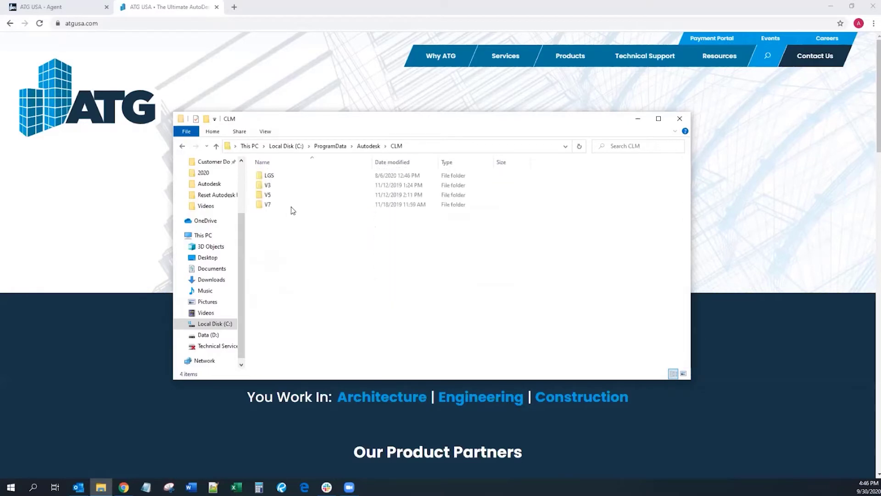
{"action": "double_click", "coordinate": [295, 175]}
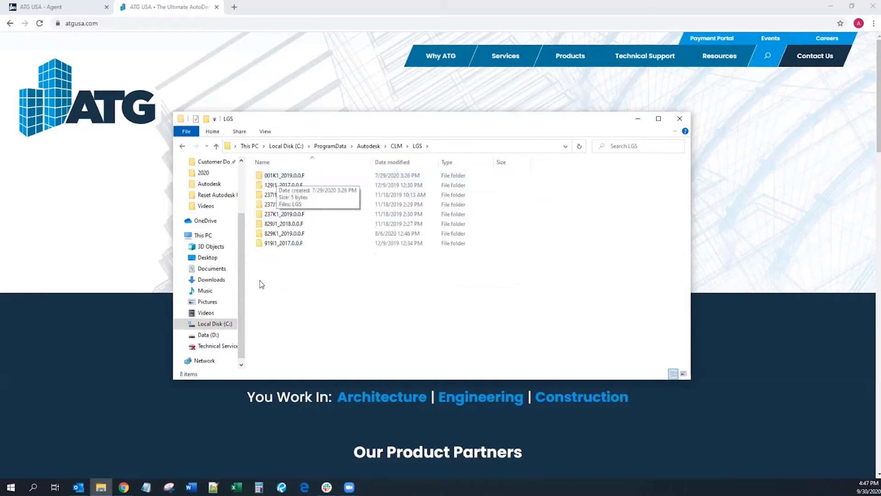
{"action": "left_click", "coordinate": [290, 176]}
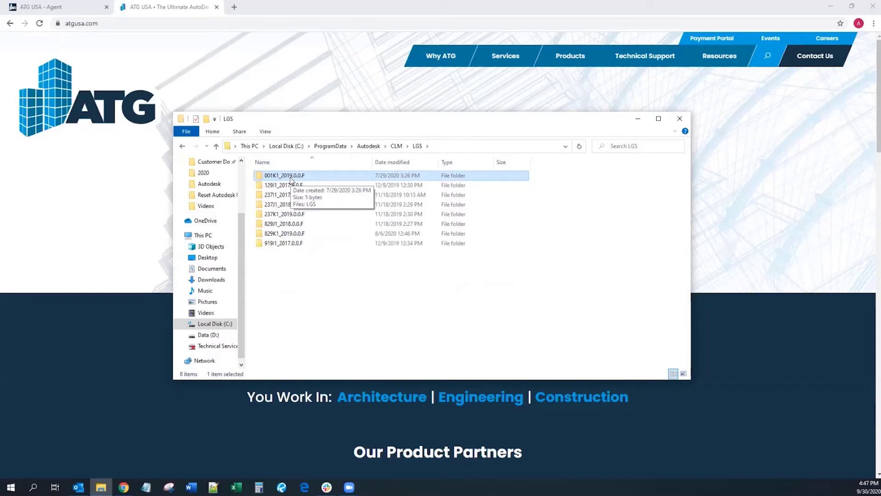
{"action": "left_click", "coordinate": [395, 327]}
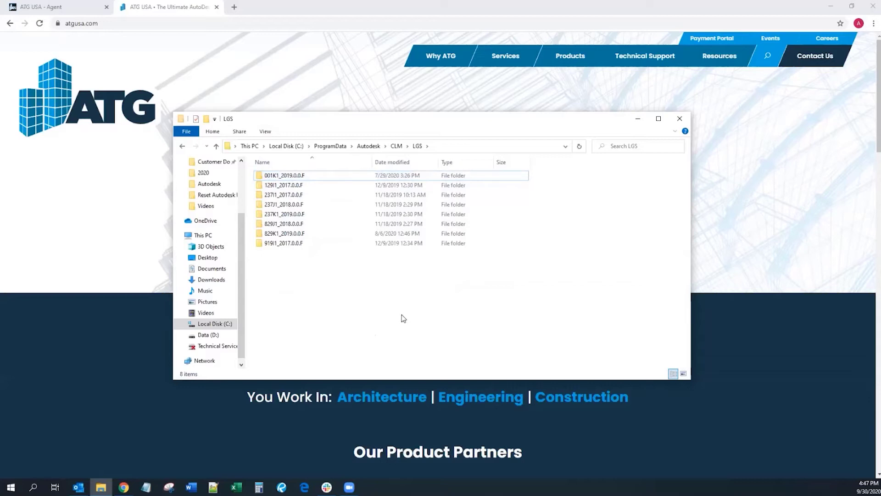
- Enter 001K1_2019.0.0.F and review the context menus for its LGS file and the folder
{"action": "double_click", "coordinate": [305, 174]}
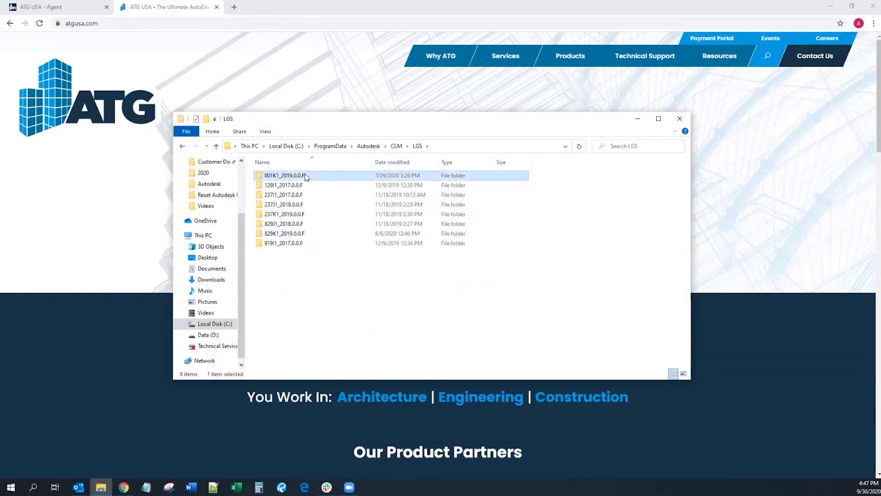
{"action": "left_click", "coordinate": [275, 176]}
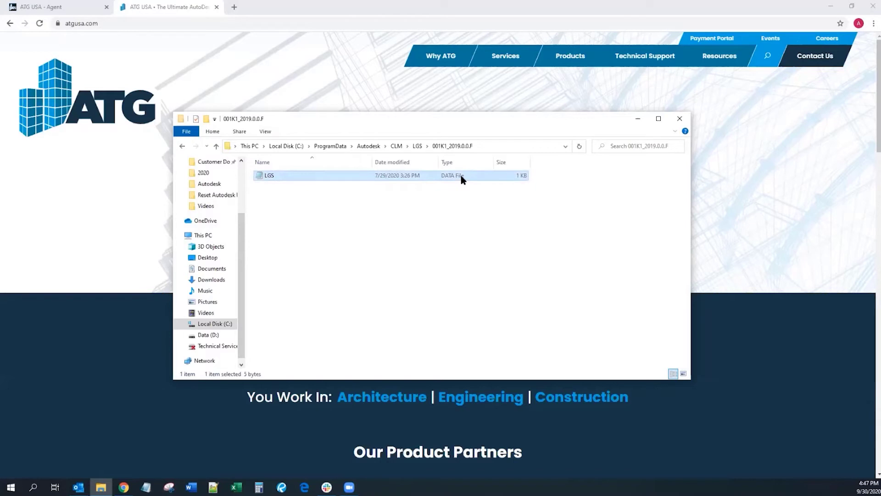
{"action": "right_click", "coordinate": [295, 175]}
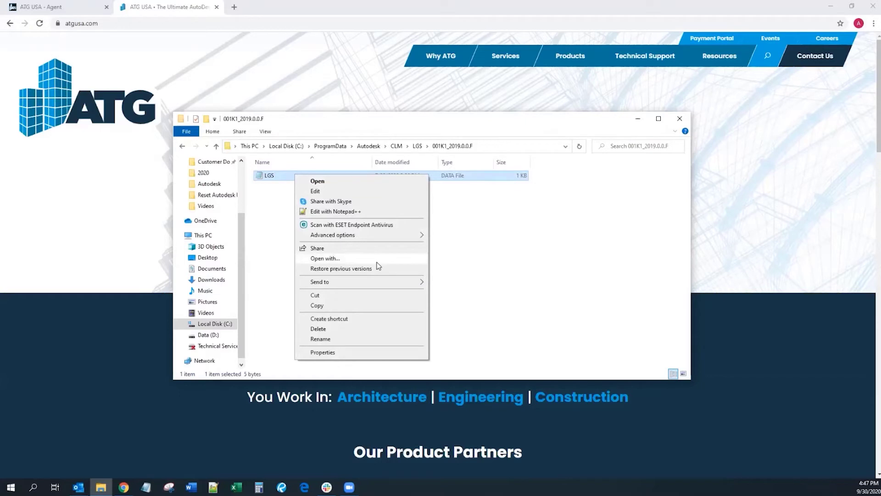
{"action": "left_click", "coordinate": [526, 289]}
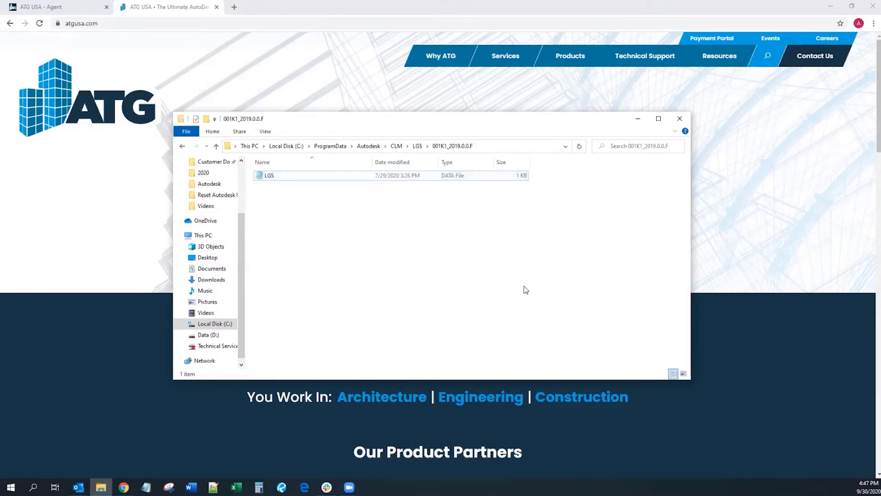
{"action": "right_click", "coordinate": [286, 175]}
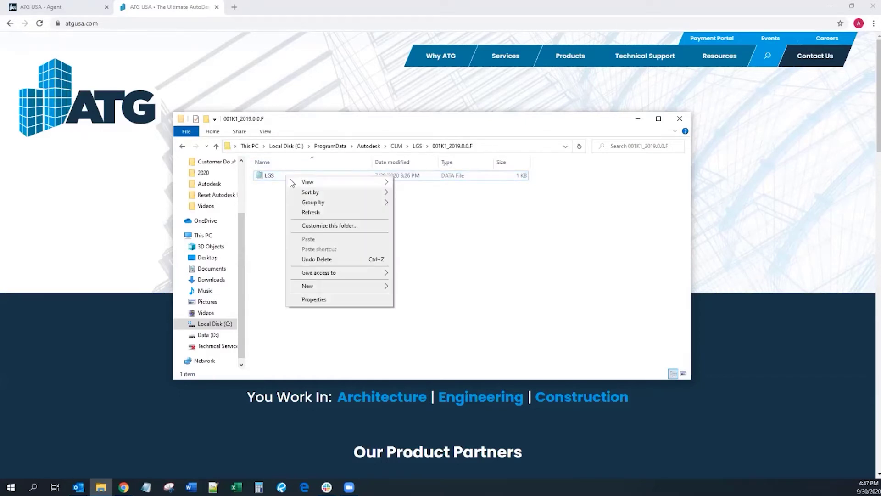
{"action": "left_click", "coordinate": [260, 201]}
{"action": "right_click", "coordinate": [282, 176]}
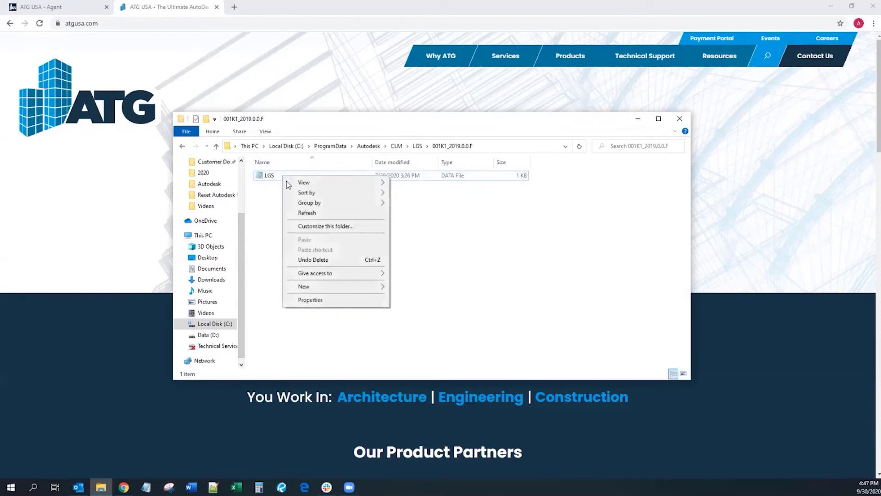
{"action": "left_click", "coordinate": [273, 202]}
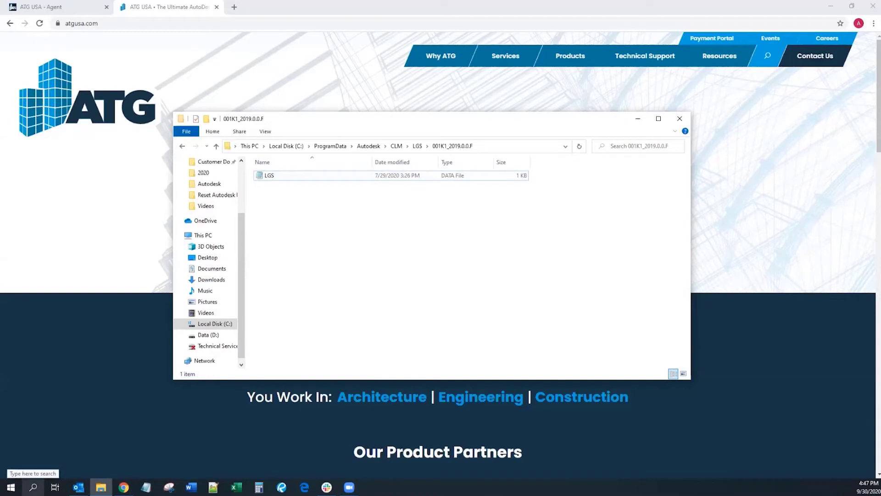
- Save a new Notepad document as LGS.data with All Files type, replacing the existing file
{"action": "left_click", "coordinate": [146, 487]}
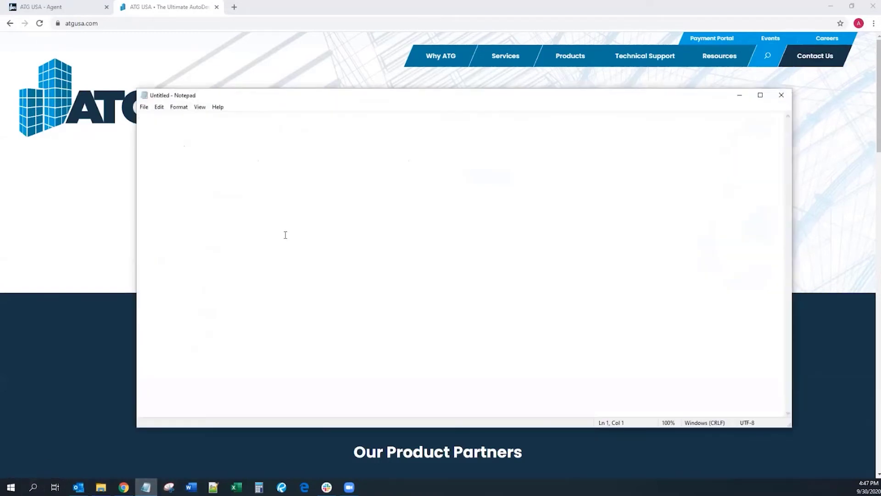
{"action": "left_click", "coordinate": [144, 107]}
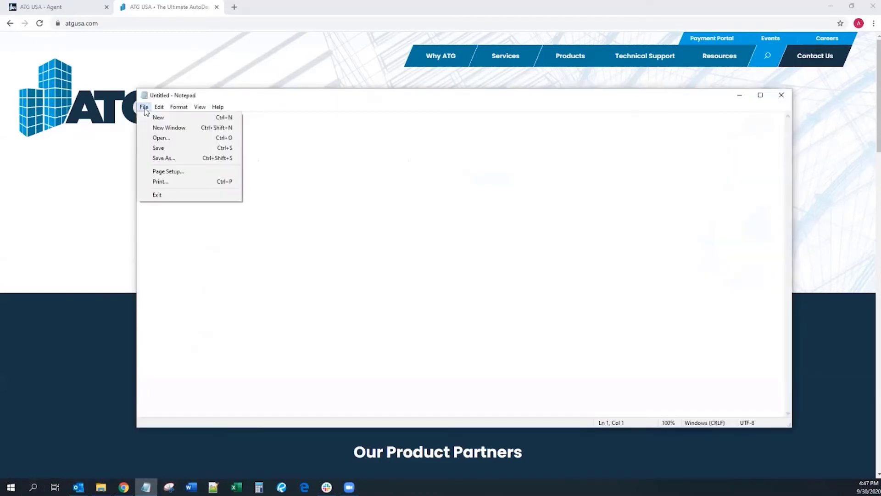
{"action": "left_click", "coordinate": [162, 158]}
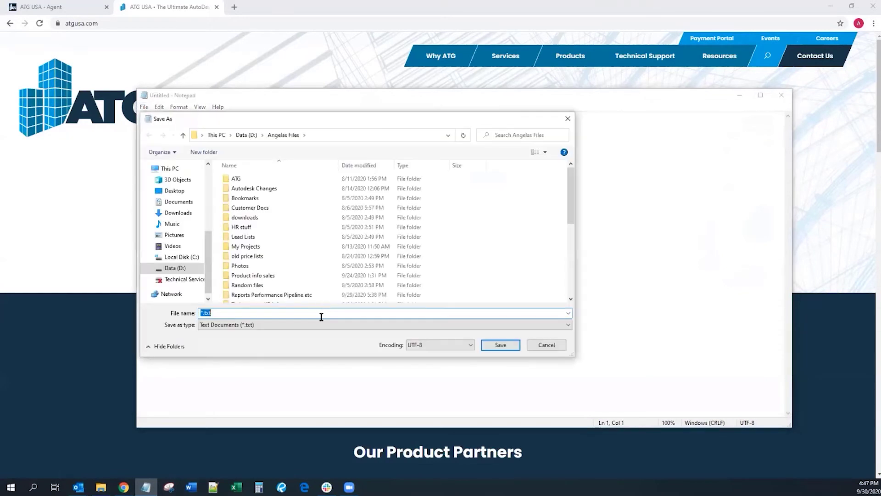
{"action": "left_click", "coordinate": [318, 324]}
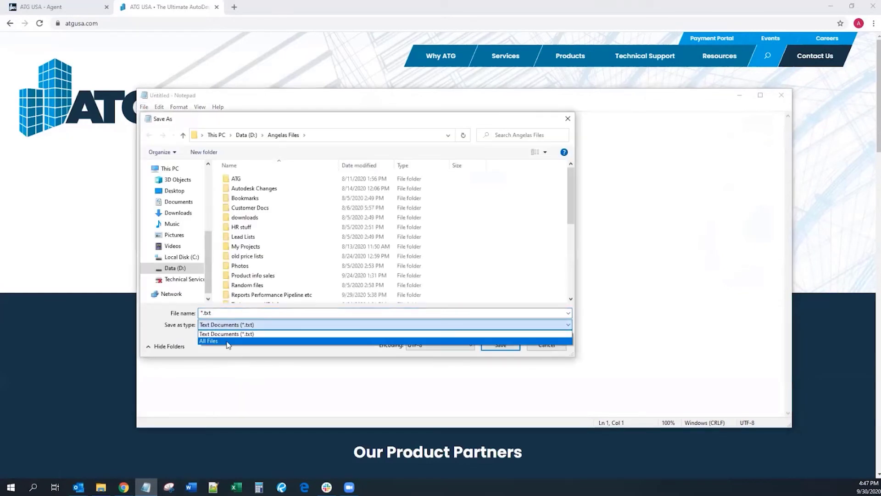
{"action": "left_click", "coordinate": [227, 341]}
{"action": "left_click", "coordinate": [227, 313]}
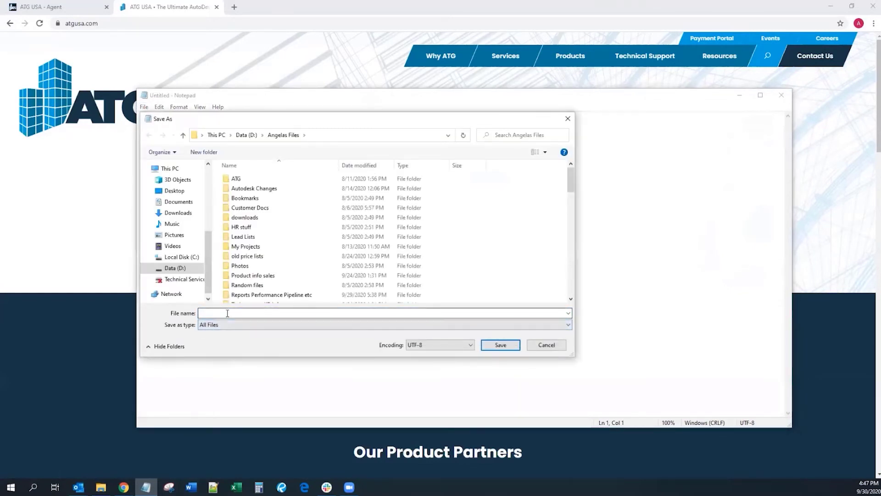
{"action": "type", "text": "LGS"}
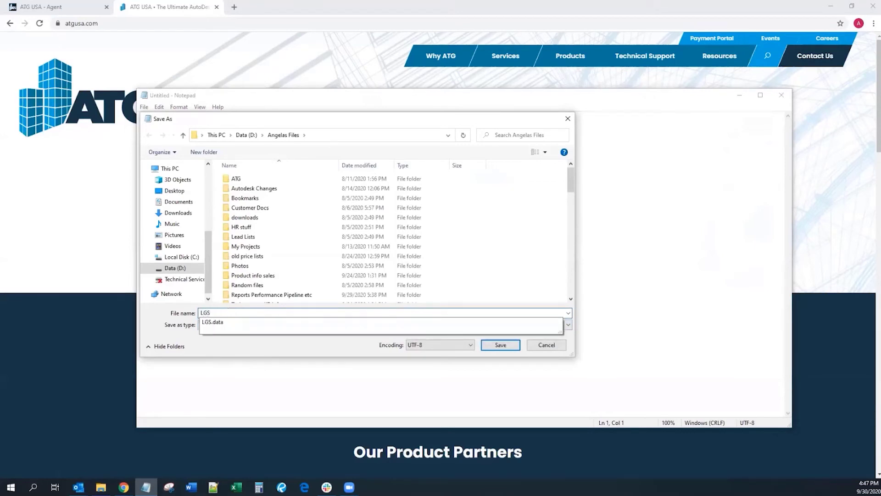
{"action": "type", "text": ".data"}
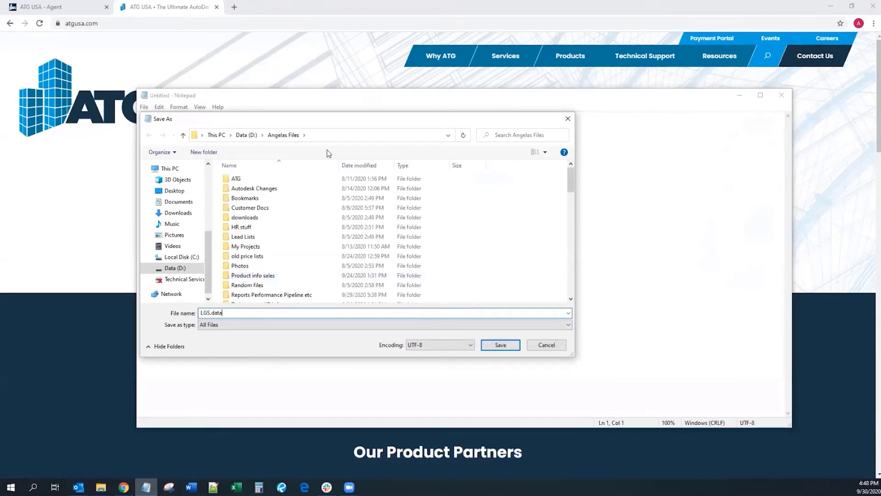
{"action": "left_click", "coordinate": [505, 347]}
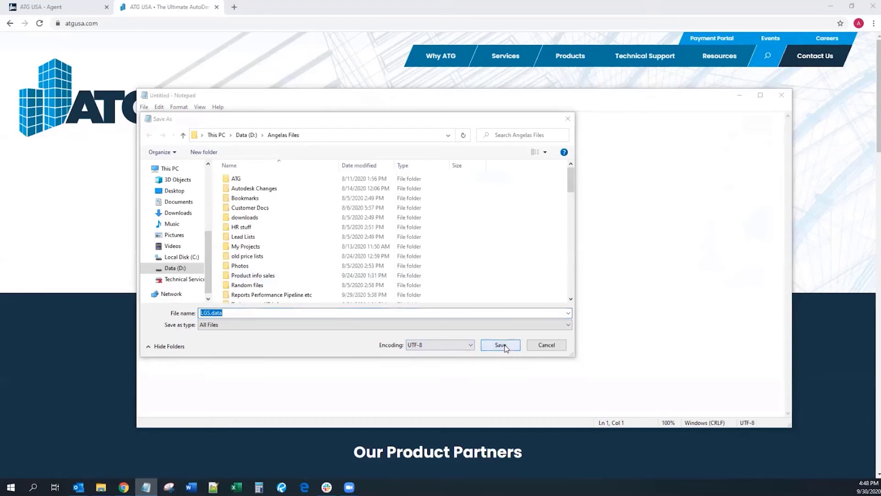
{"action": "left_click", "coordinate": [465, 247]}
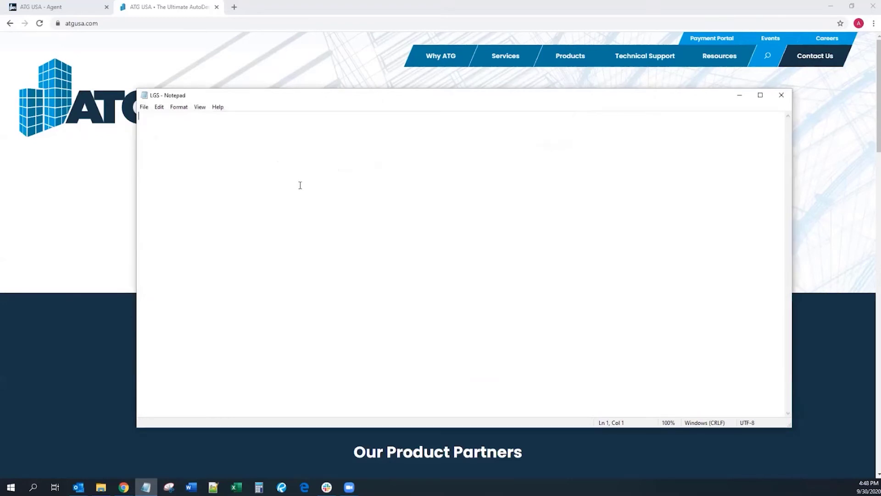
- Enter _USER as the file's only text, save it, and close Notepad
{"action": "type", "text": "_USER"}
{"action": "left_click", "coordinate": [144, 107]}
{"action": "left_click", "coordinate": [177, 148]}
{"action": "left_click", "coordinate": [781, 95]}
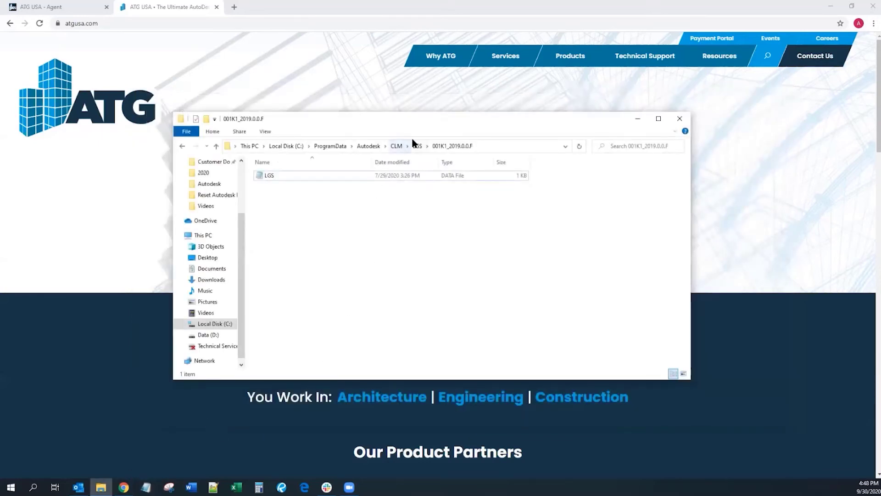
- Copy the LGS.data file from the personal files folder in a second Explorer window
{"action": "left_click", "coordinate": [195, 136]}
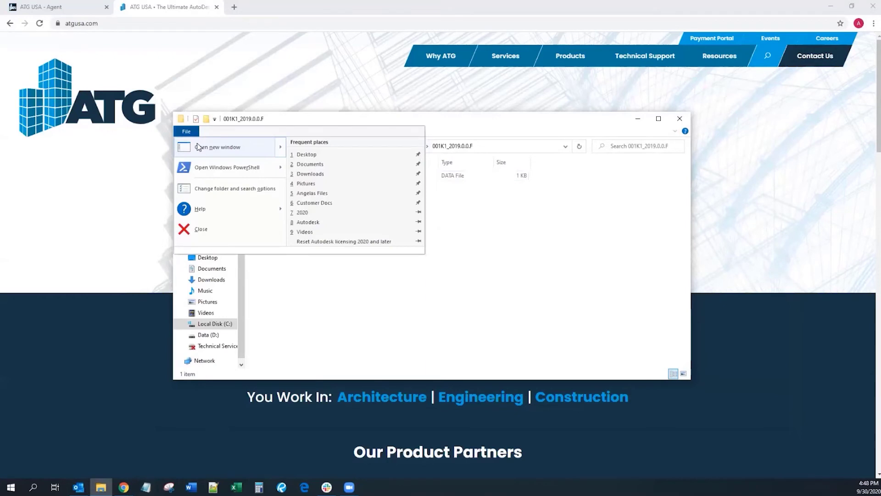
{"action": "left_click", "coordinate": [351, 147]}
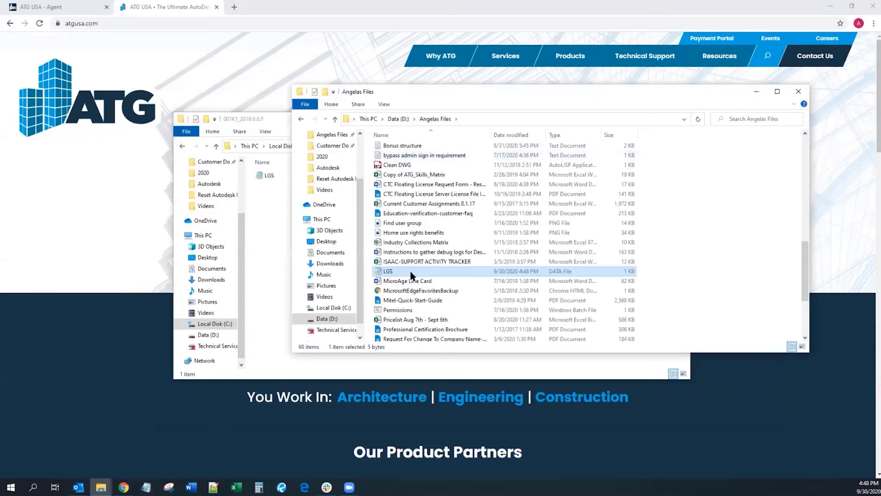
{"action": "right_click", "coordinate": [412, 273]}
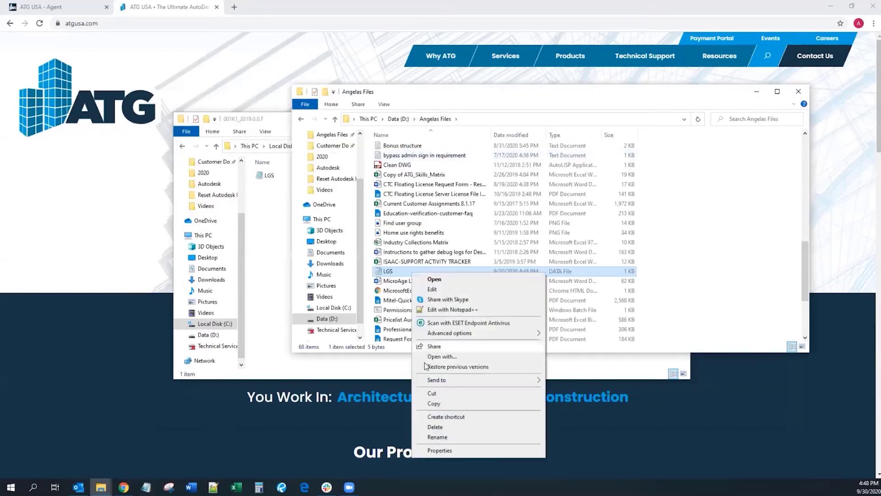
{"action": "left_click", "coordinate": [434, 404]}
{"action": "left_click", "coordinate": [756, 91]}
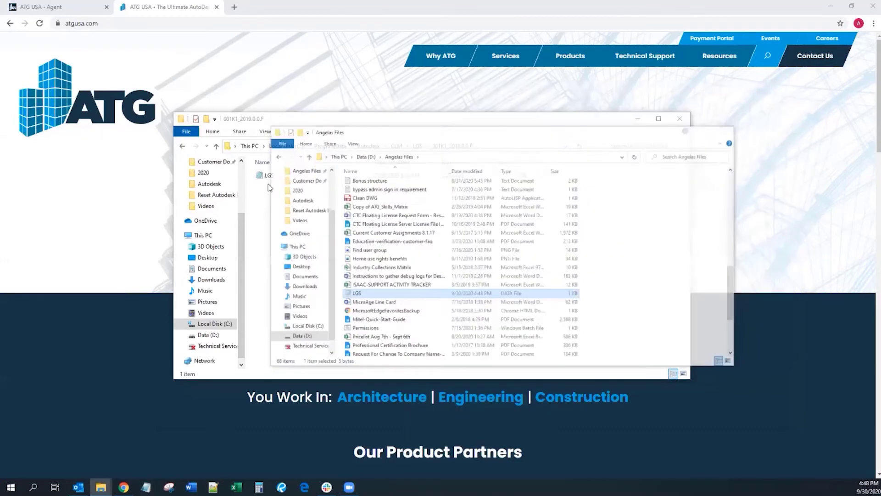
- Paste LGS.data into the 001K1_2019.0.0.F folder, replacing the existing file
{"action": "left_click", "coordinate": [415, 145]}
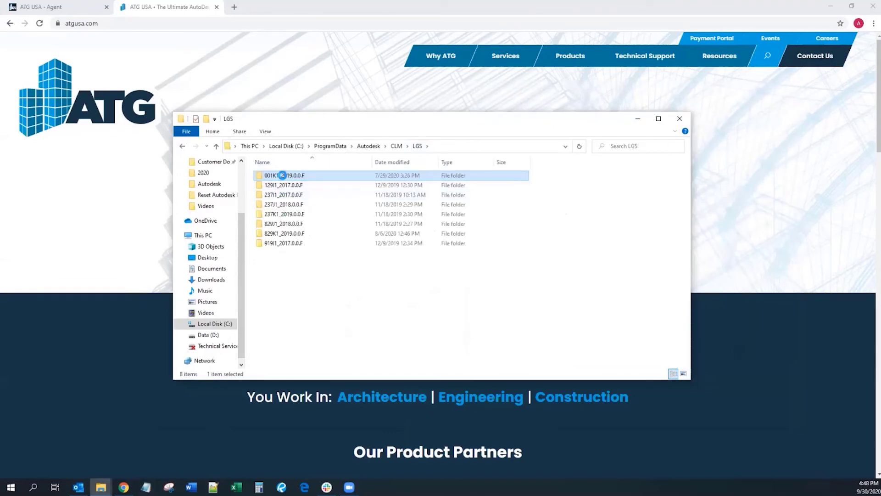
{"action": "right_click", "coordinate": [283, 176]}
{"action": "left_click", "coordinate": [342, 334]}
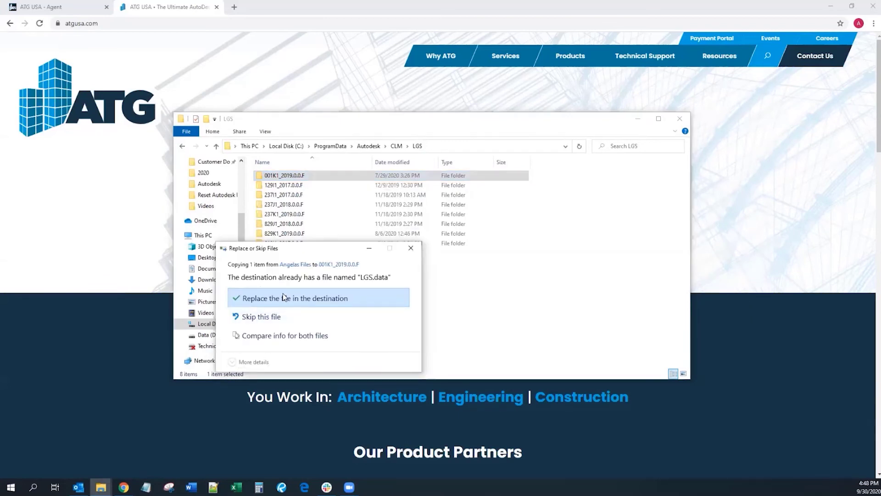
{"action": "left_click", "coordinate": [291, 299]}
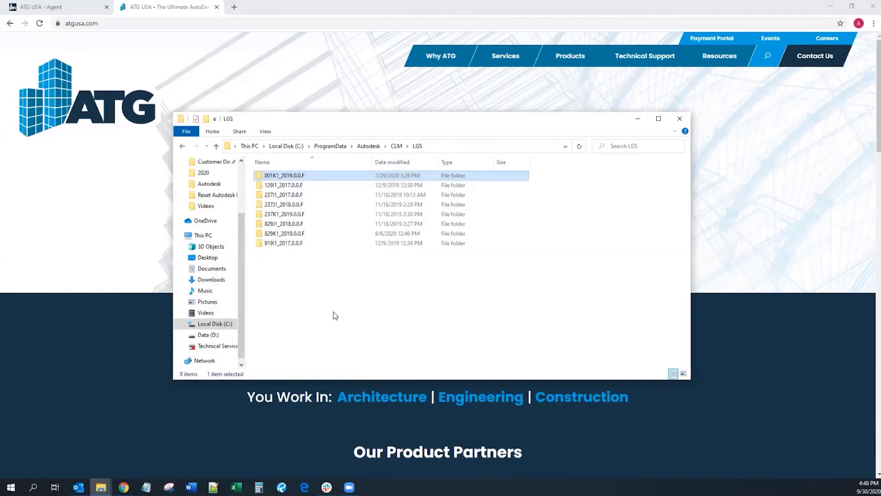
{"action": "left_click", "coordinate": [329, 311]}
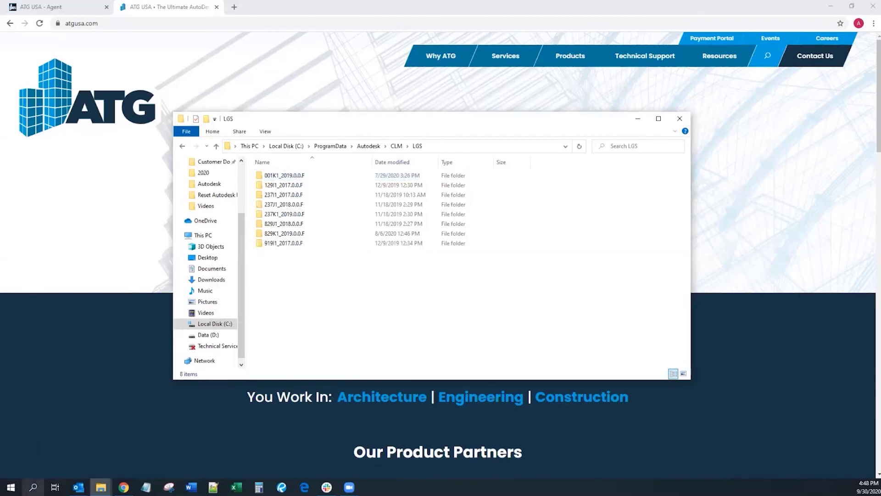
- Search Start for 'autocad 2019' and launch AutoCAD 2019 - English
{"action": "left_click", "coordinate": [33, 487]}
{"action": "type", "text": "autocad 2019"}
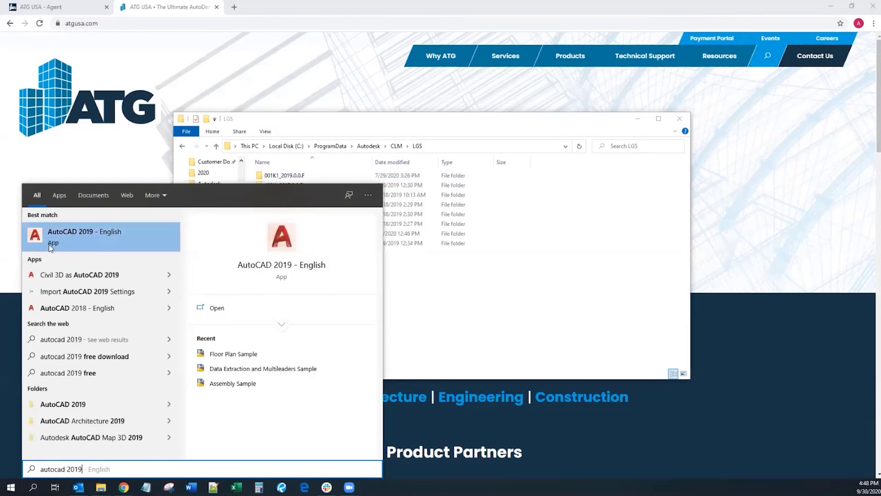
{"action": "key", "text": "Return"}
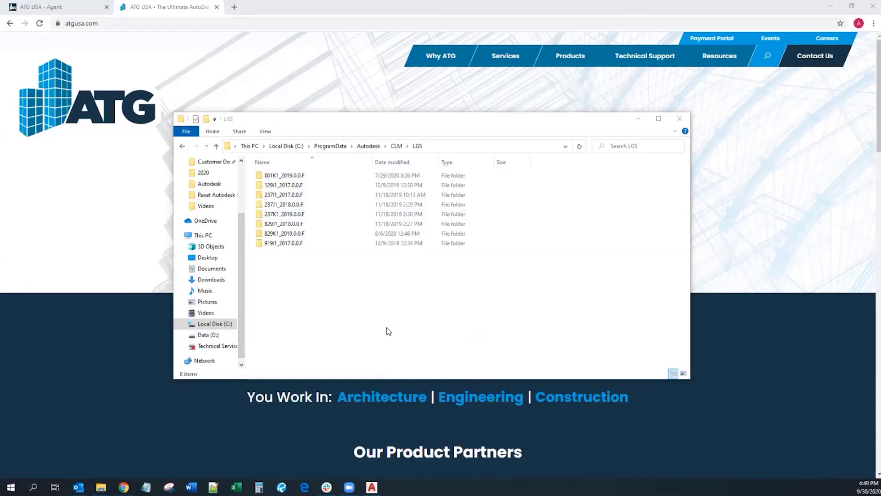
{"action": "left_click", "coordinate": [274, 185]}
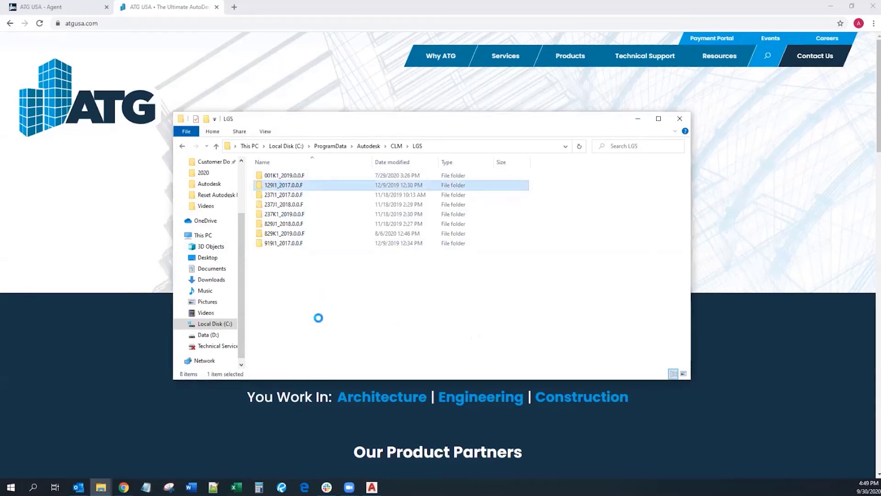
{"action": "right_click", "coordinate": [278, 186]}
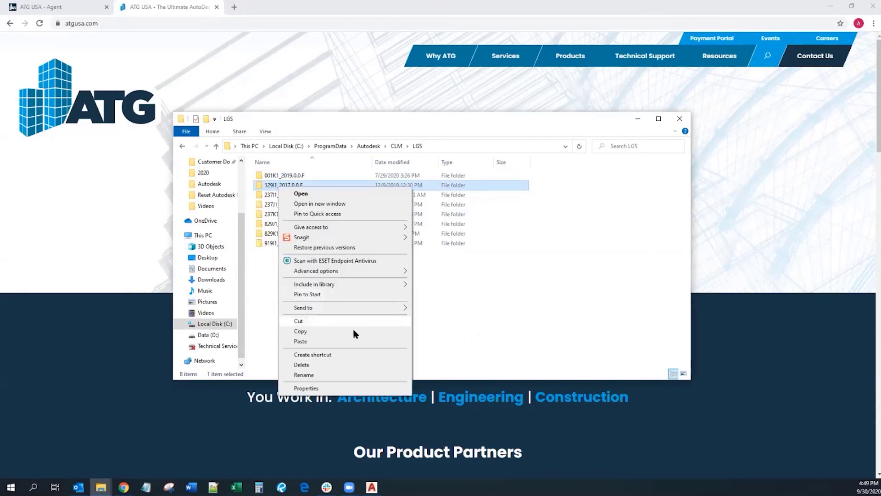
{"action": "left_click", "coordinate": [529, 316]}
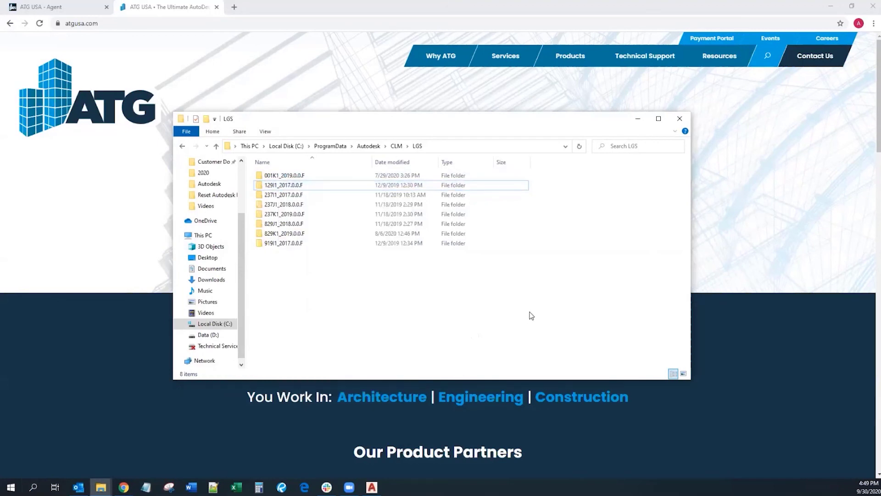